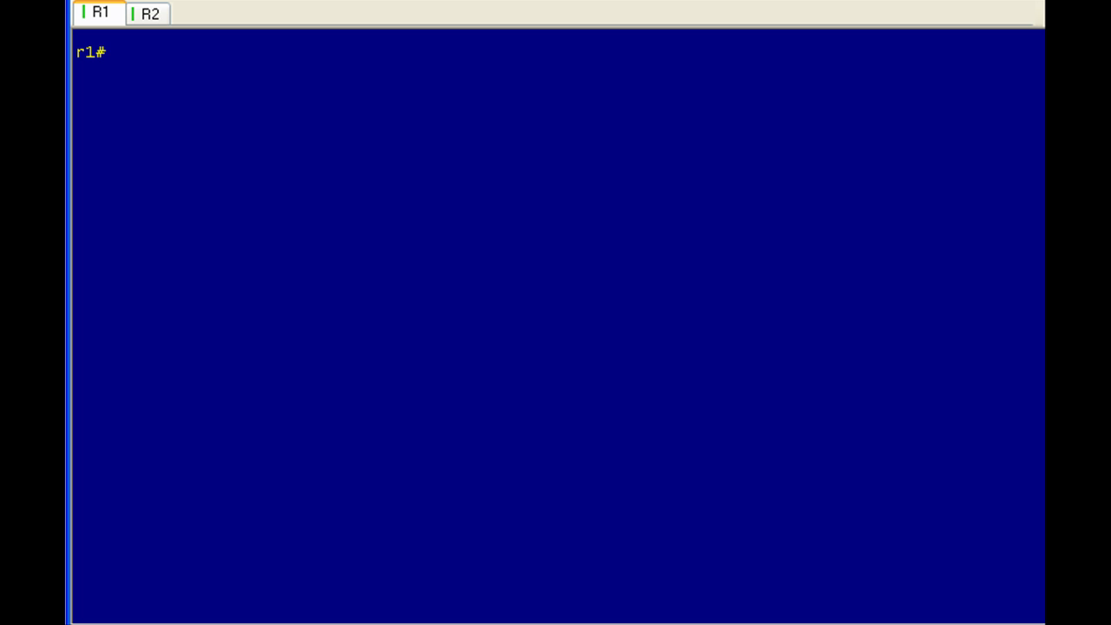
Display R1's running-config with sh run, page through it, and highlight the privilege 15 username line
type("sh run")
key("Return")
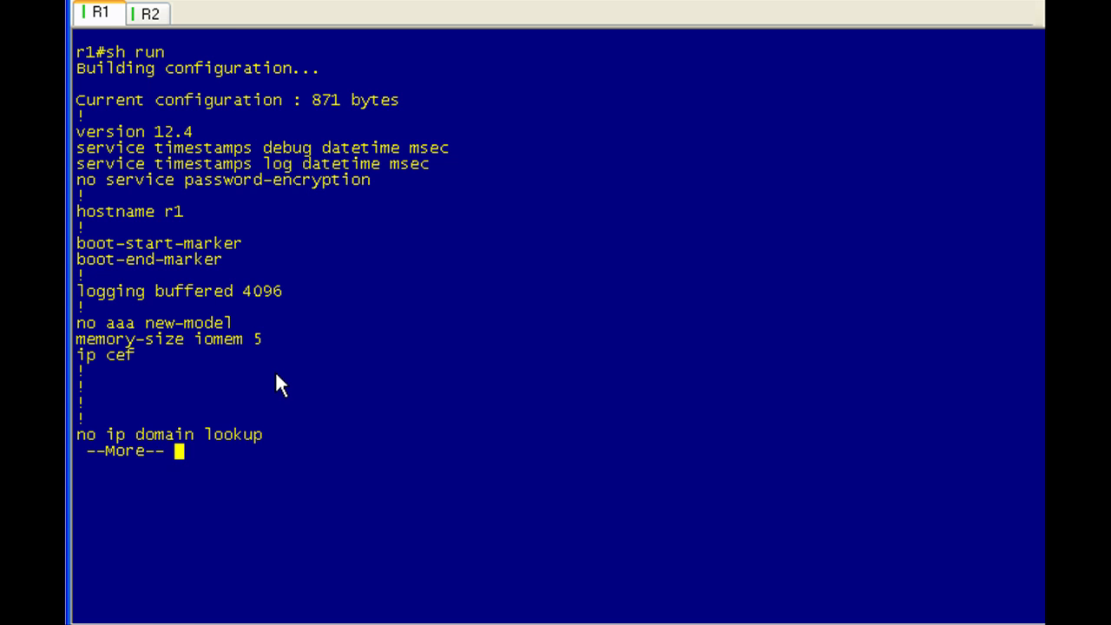
key("space")
key("space")
scroll(430, 438, "up", 10)
scroll(431, 438, "up", 11)
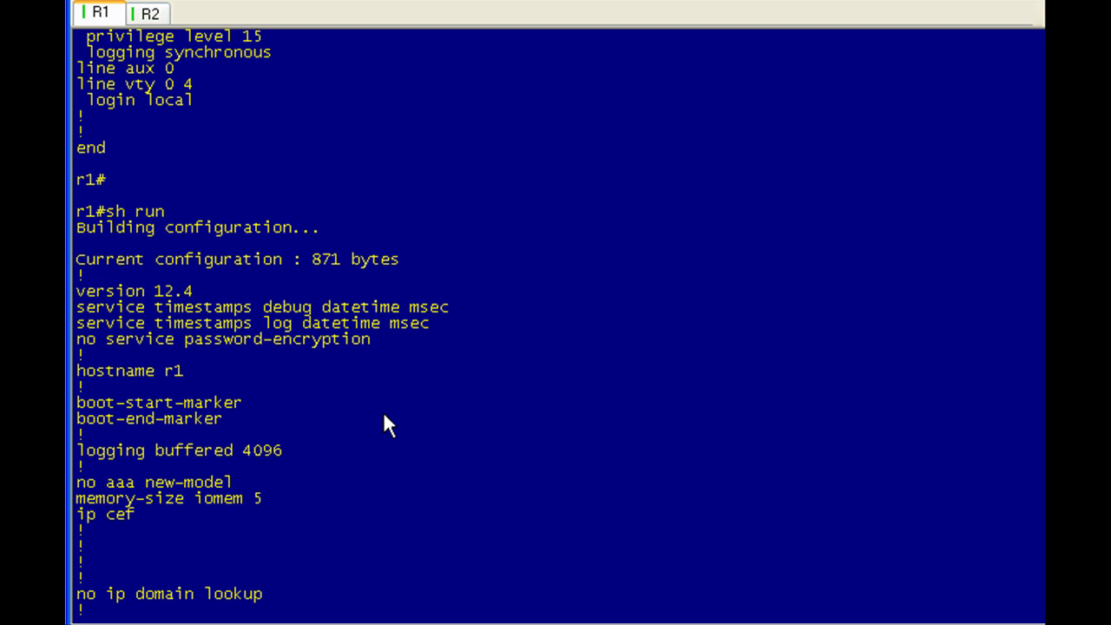
scroll(383, 411, "down", 4)
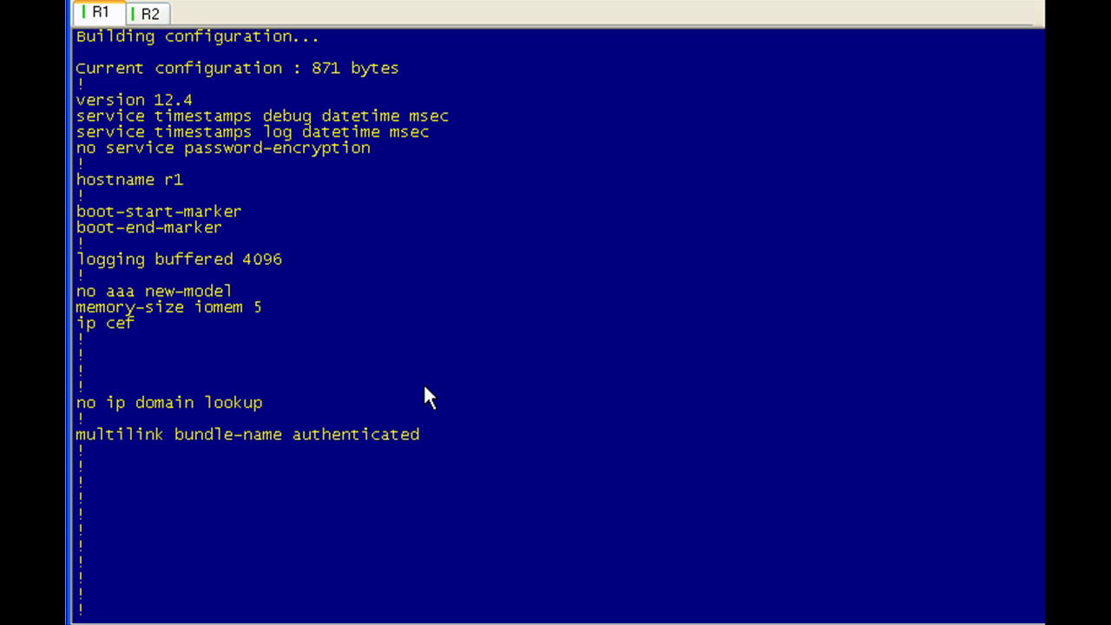
scroll(555, 434, "down", 10)
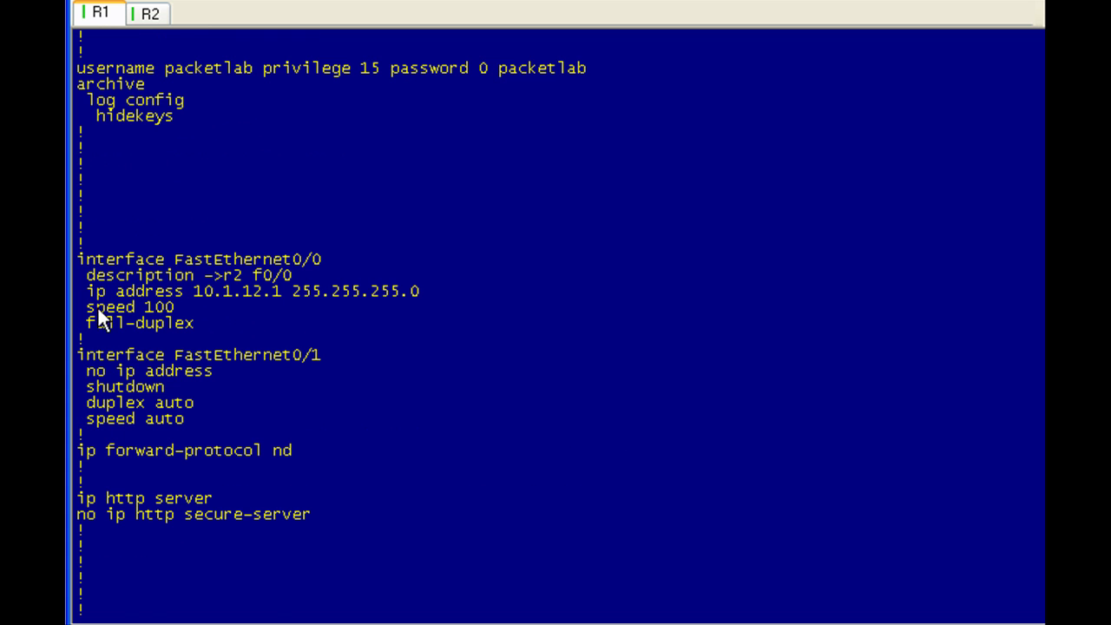
scroll(447, 339, "down", 8)
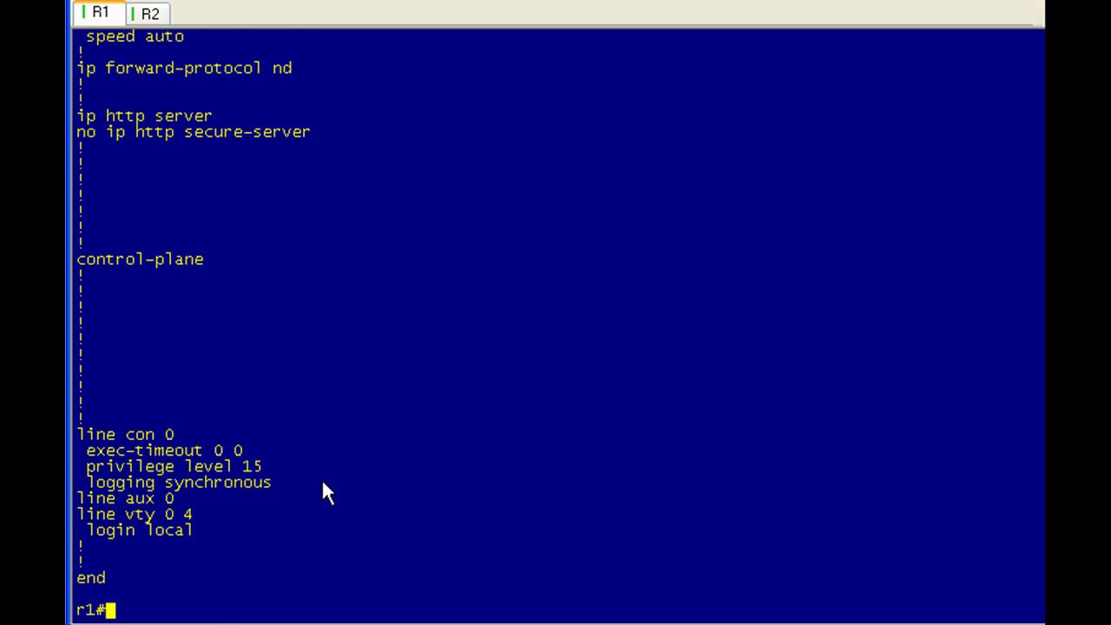
scroll(335, 481, "up", 13)
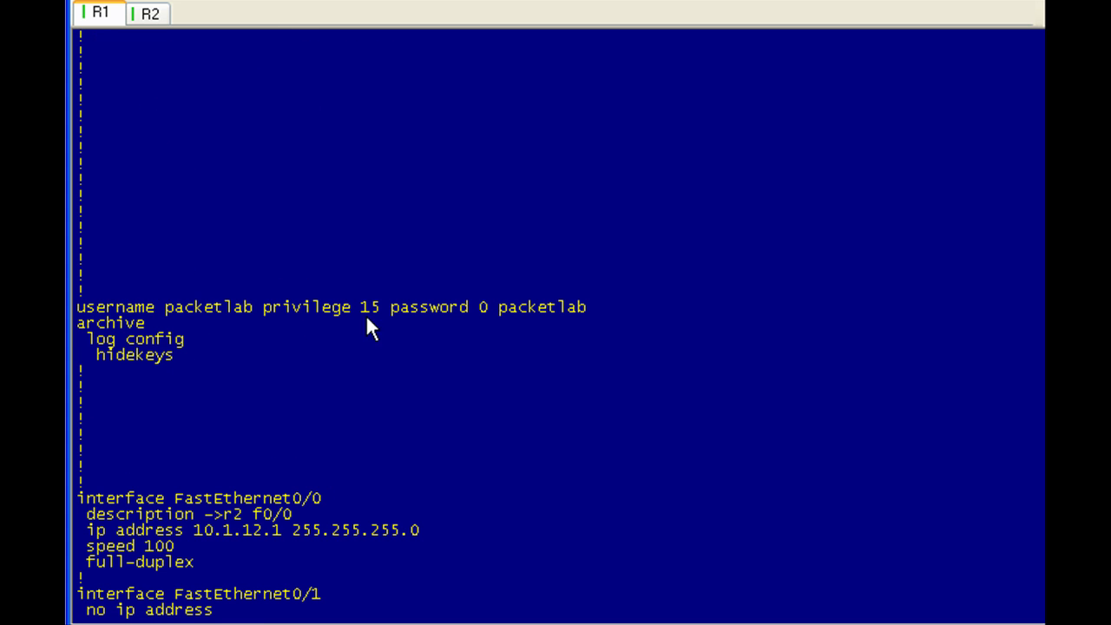
left_click_drag(263, 312, 395, 312)
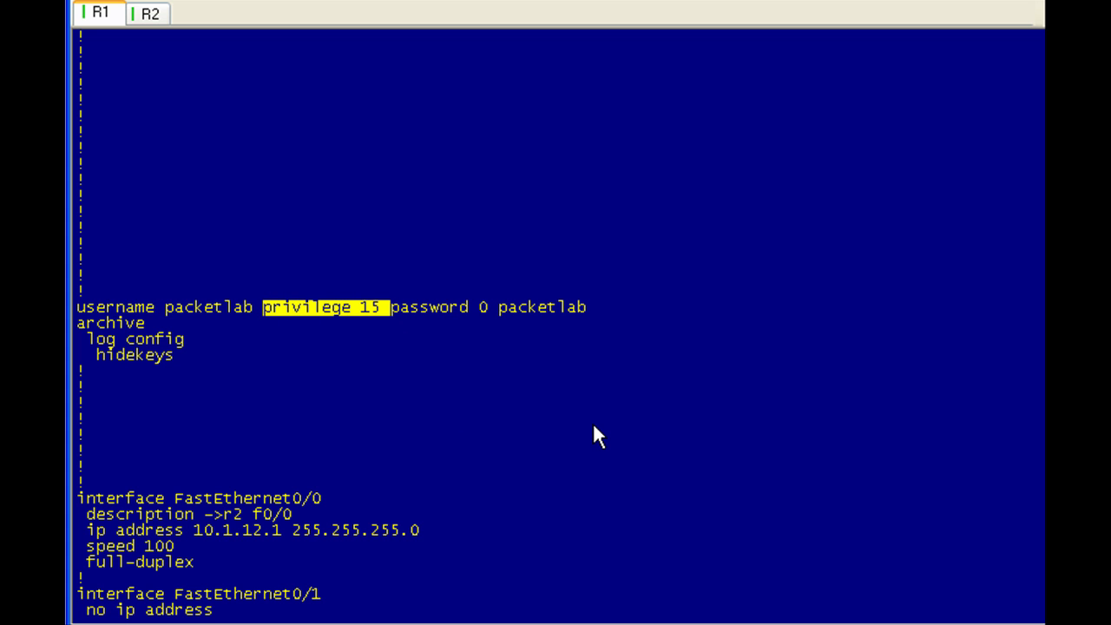
Return to the prompt and build the show archive config differences command
key("ctrl+c")
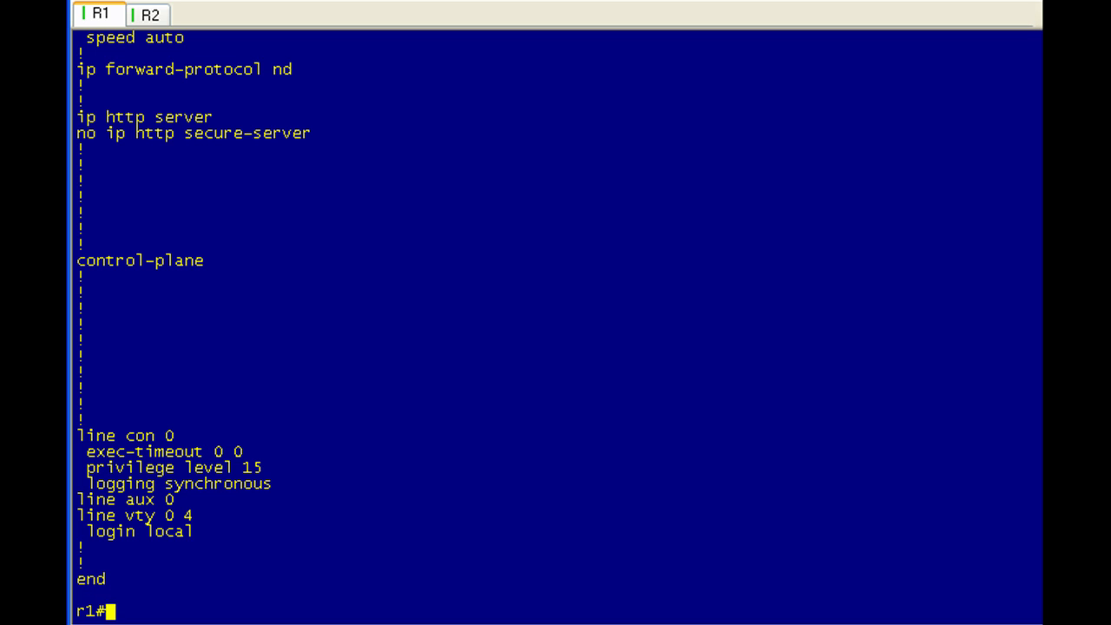
type("show archive d")
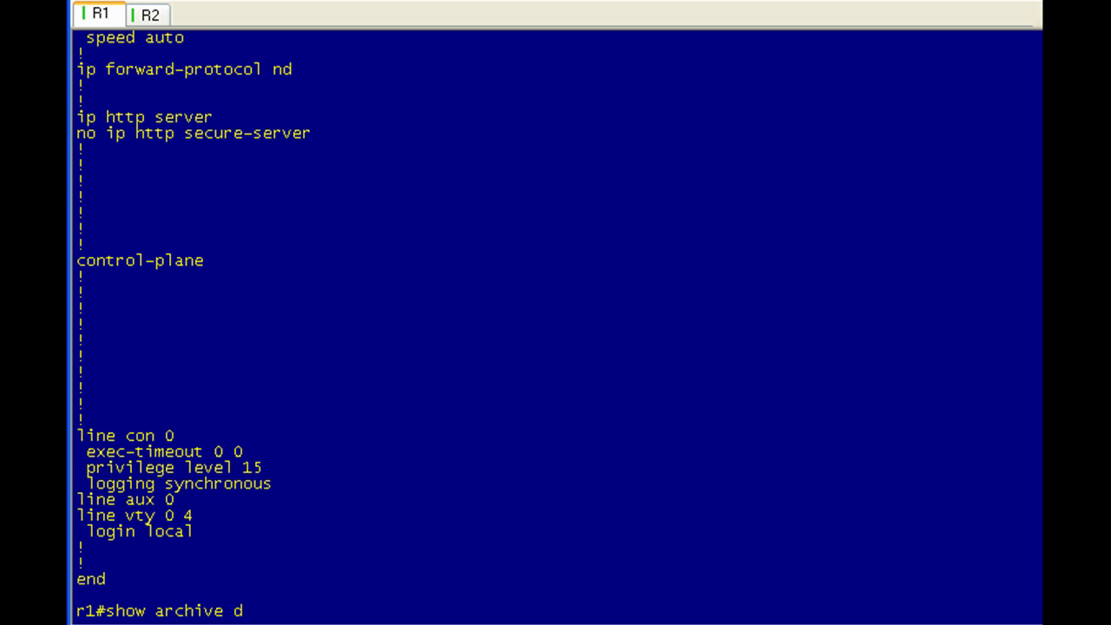
type("?")
key("BackSpace")
type("c")
key("Tab")
type("dif")
key("Tab")
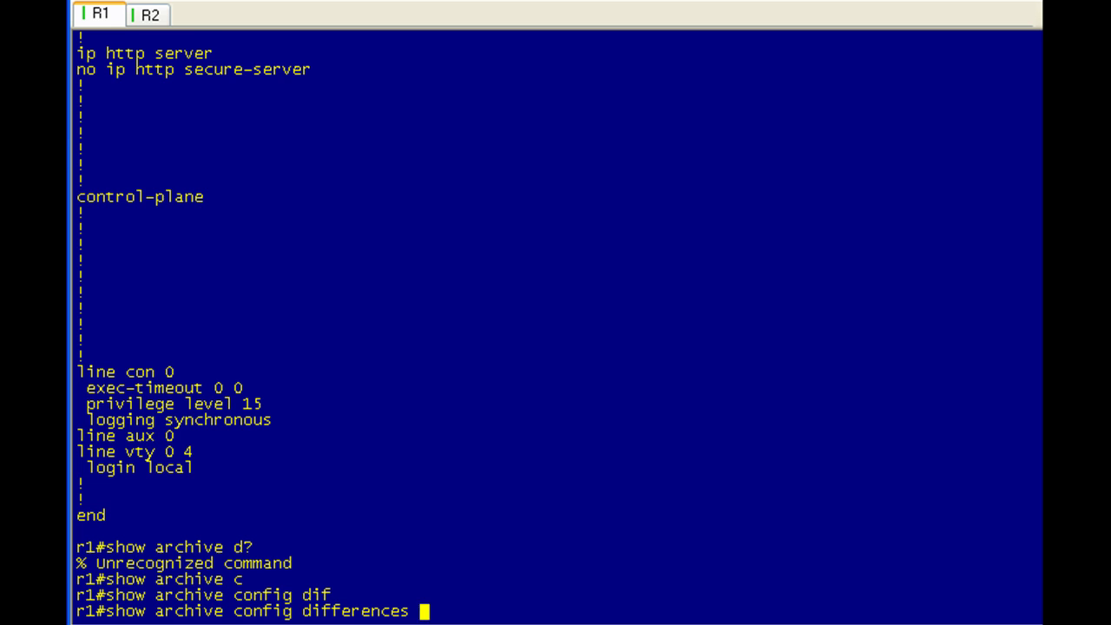
Compare nvram:startup-config with system:running-config and highlight the 'no changes found' result
type("?")
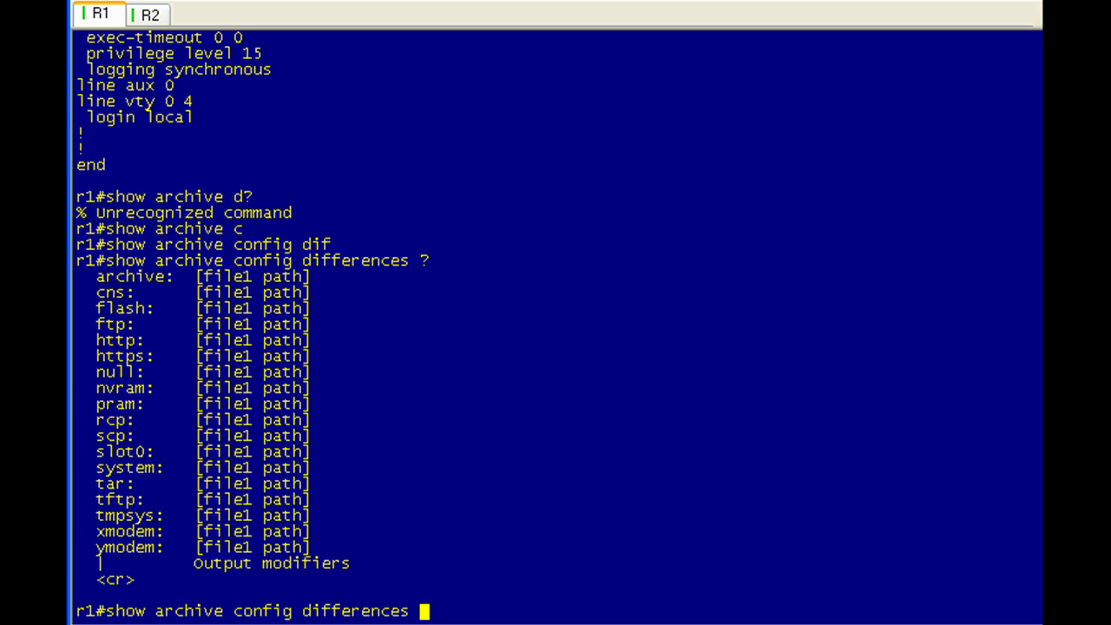
type("nv")
key("Tab")
type("st")
key("Tab")
type("sy")
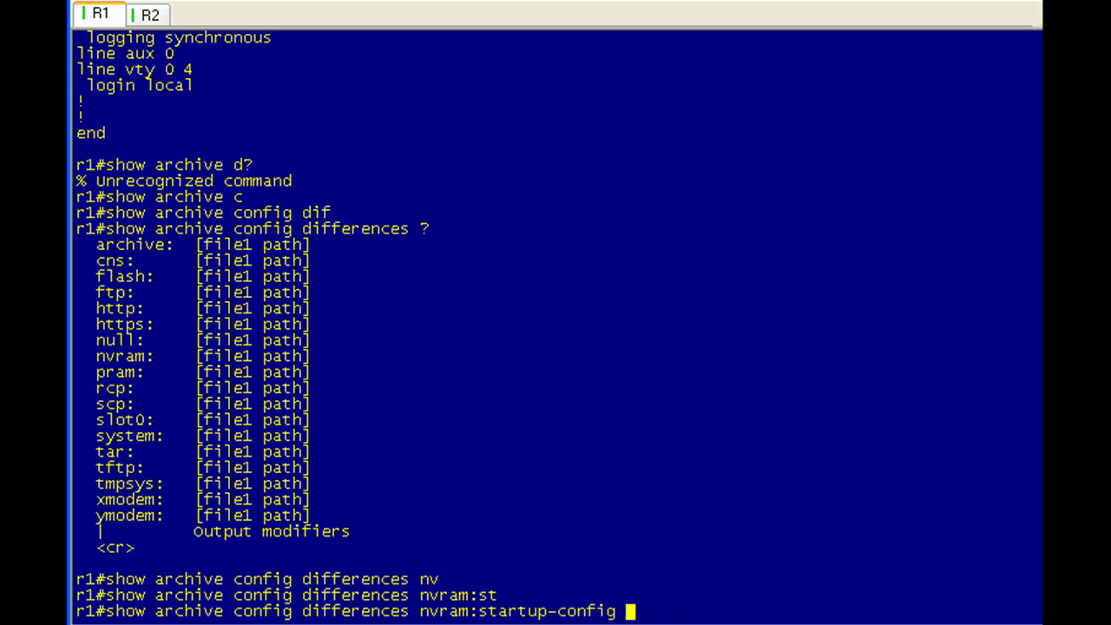
key("Tab")
type("ru")
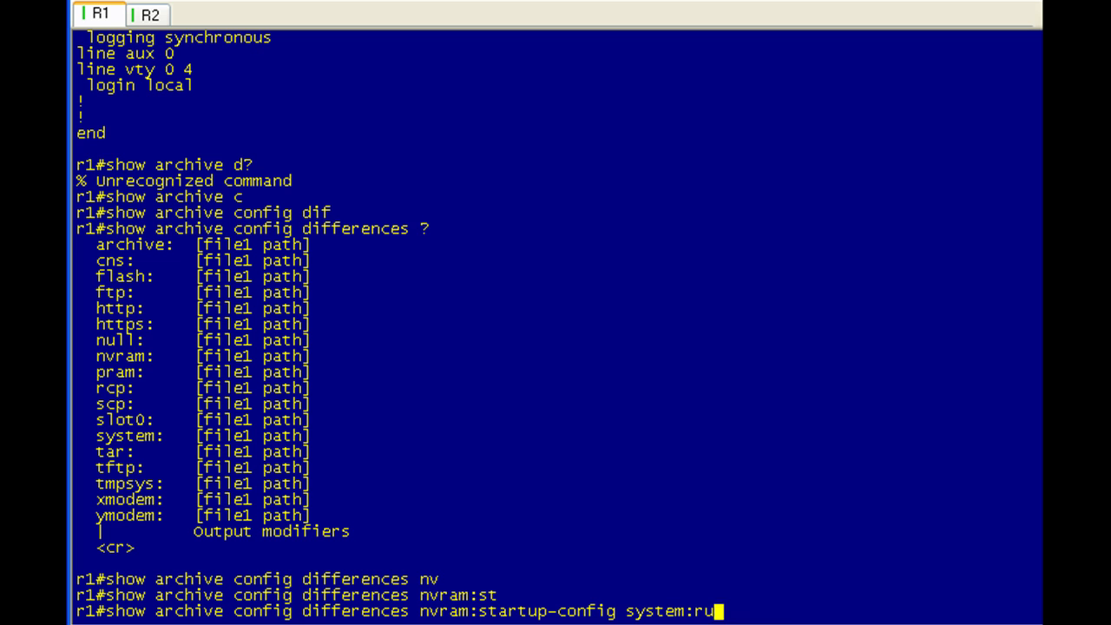
key("Tab")
key("Tab")
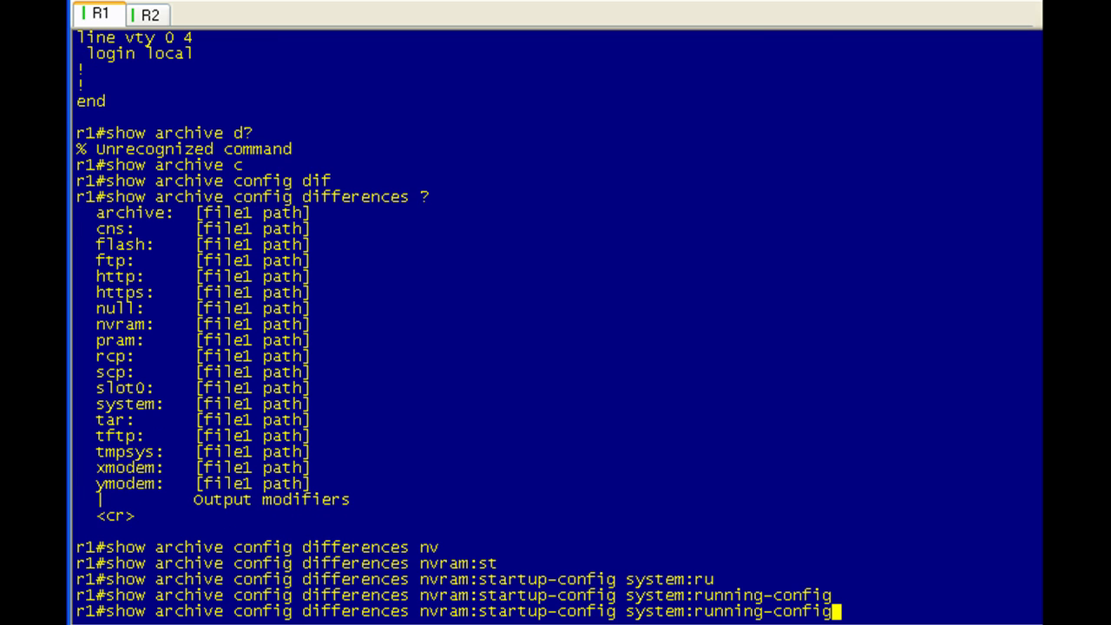
key("Return")
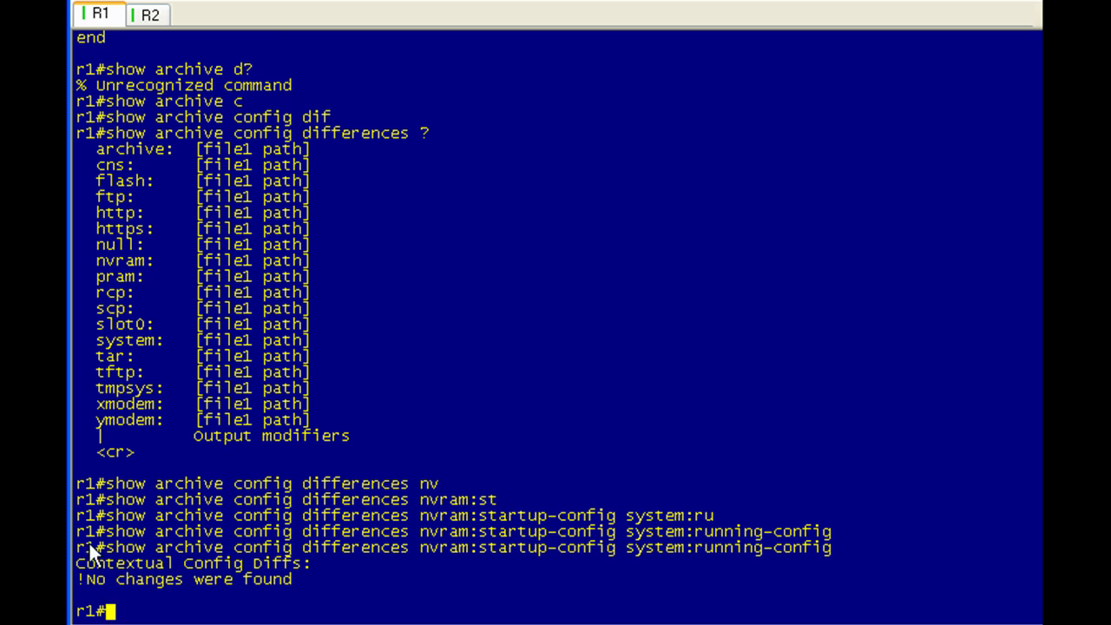
left_click_drag(76, 561, 309, 573)
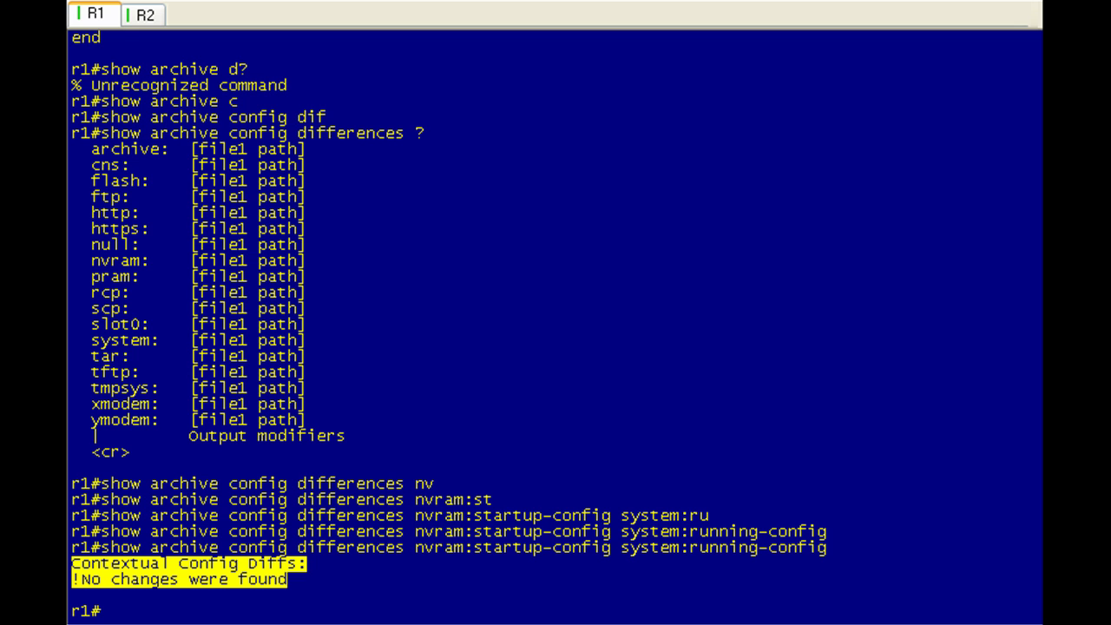
left_click(716, 590)
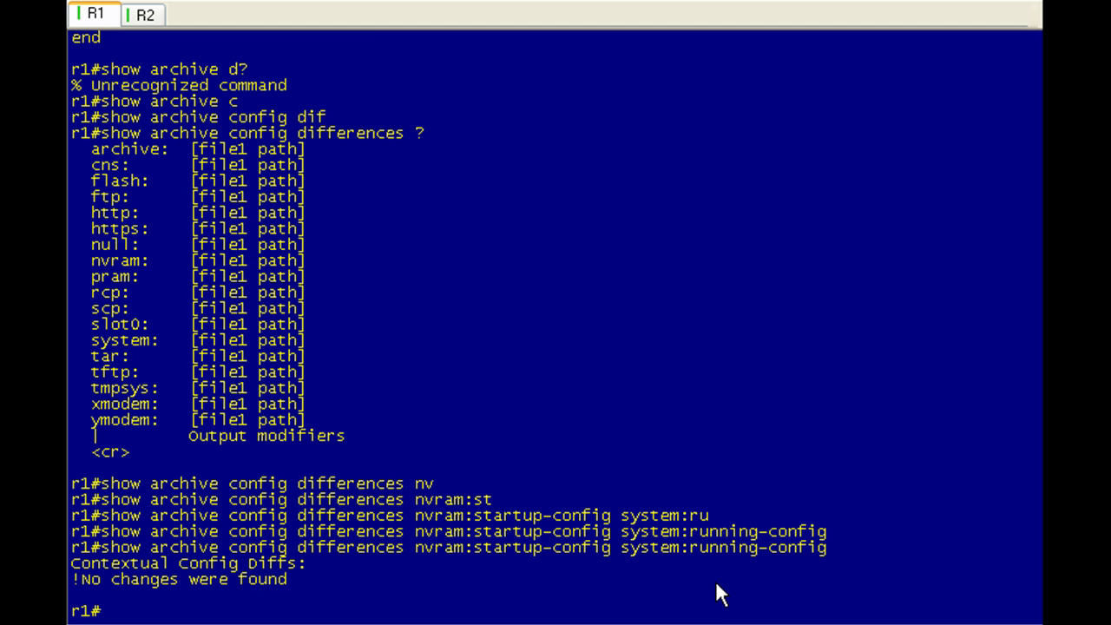
Harden R1 with auto secure no-interact, then recall the config differences command
type("sec")
key("BackSpace")
key("BackSpace")
key("BackSpace")
type("auto secure")
type(" ?")
type("no-")
key("Tab")
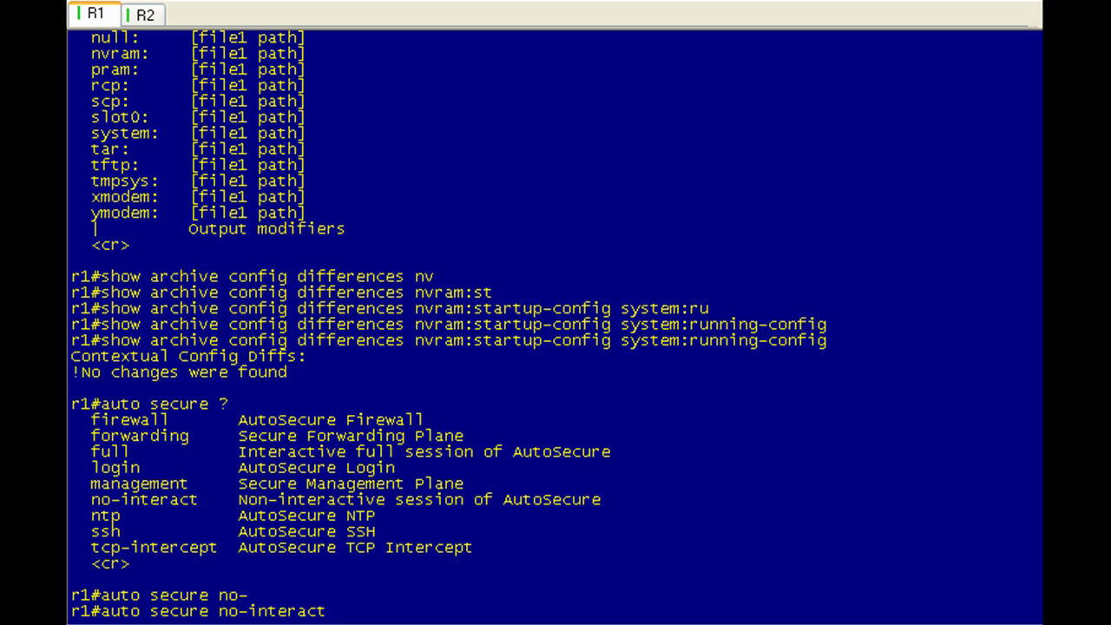
key("Return")
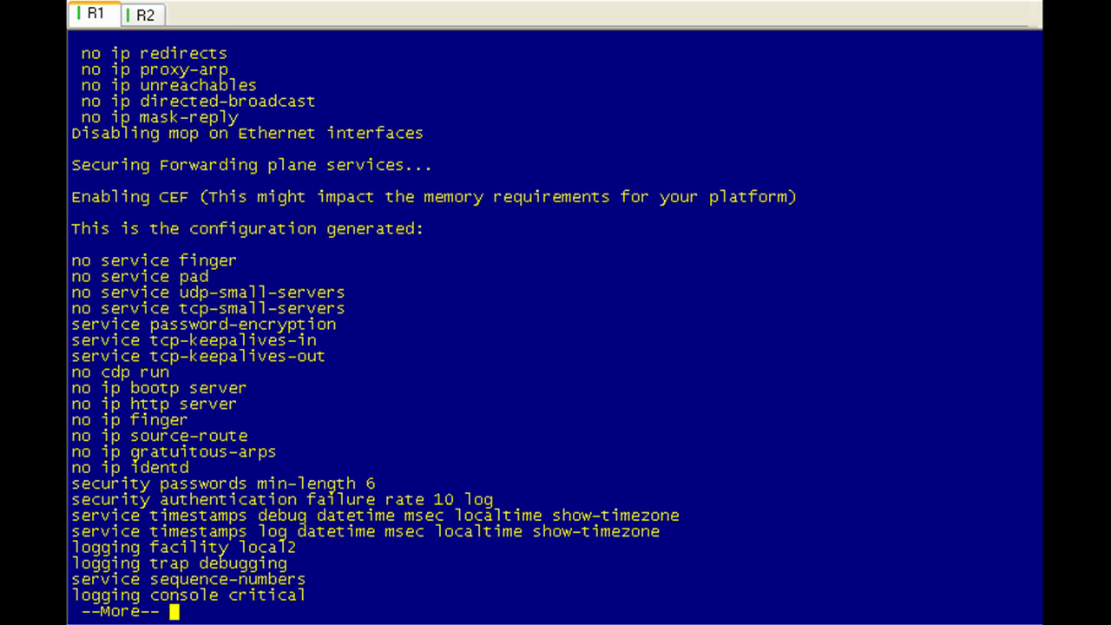
key("space")
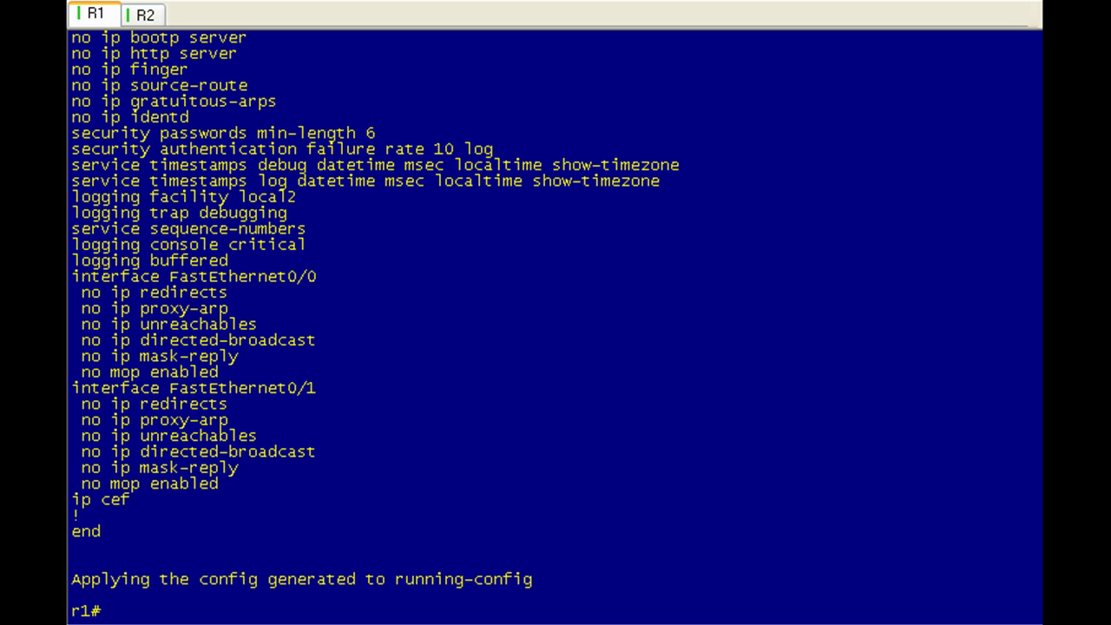
key("Up")
key("Up")
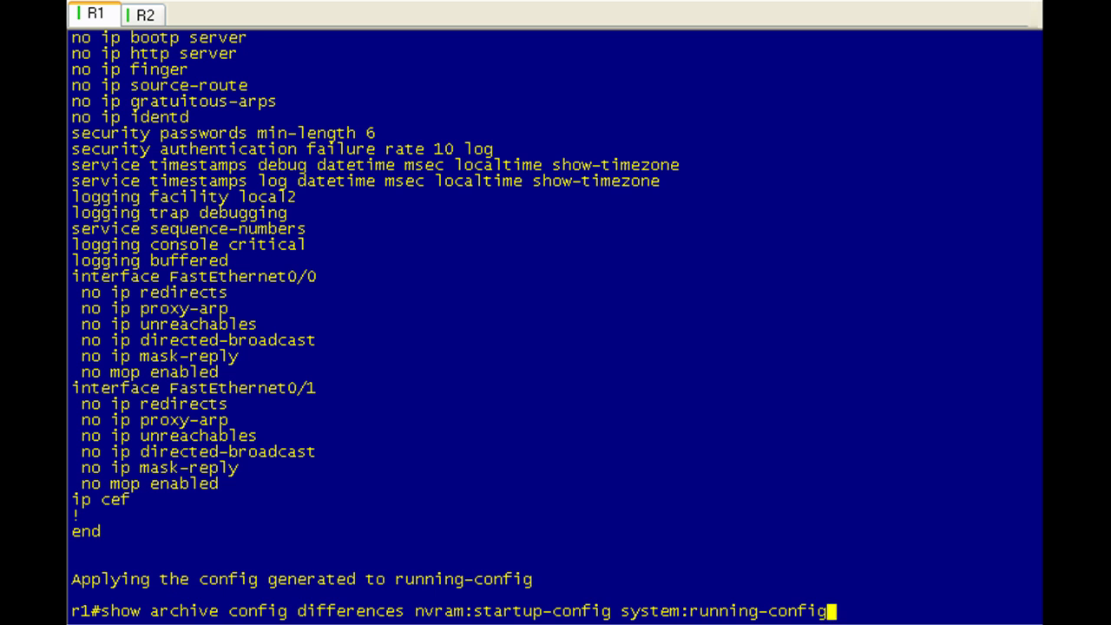
key("Return")
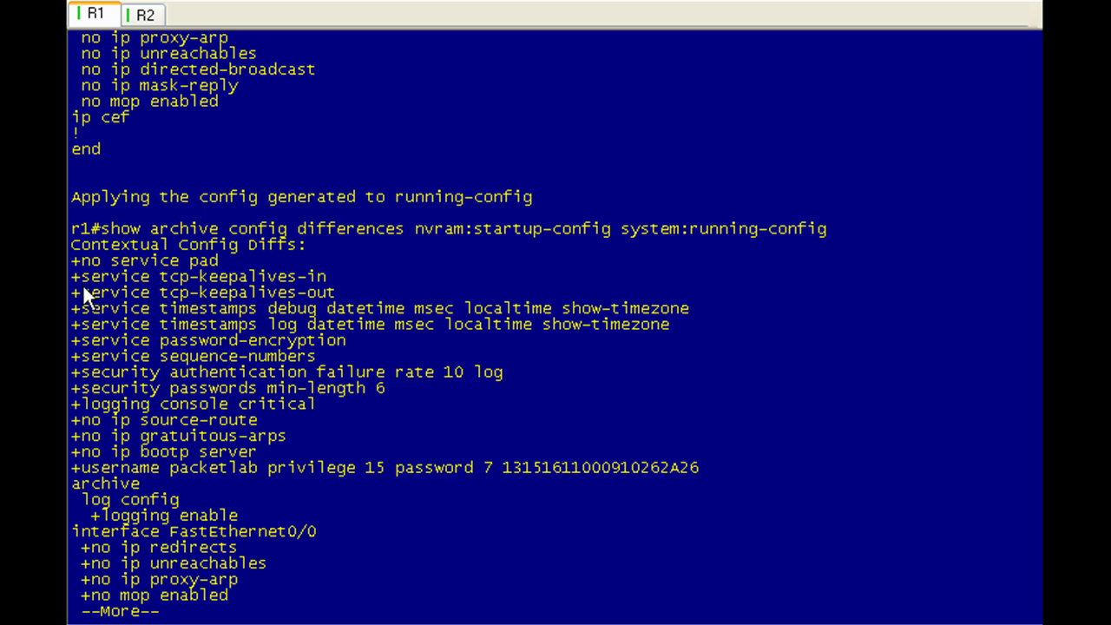
left_click_drag(77, 278, 315, 404)
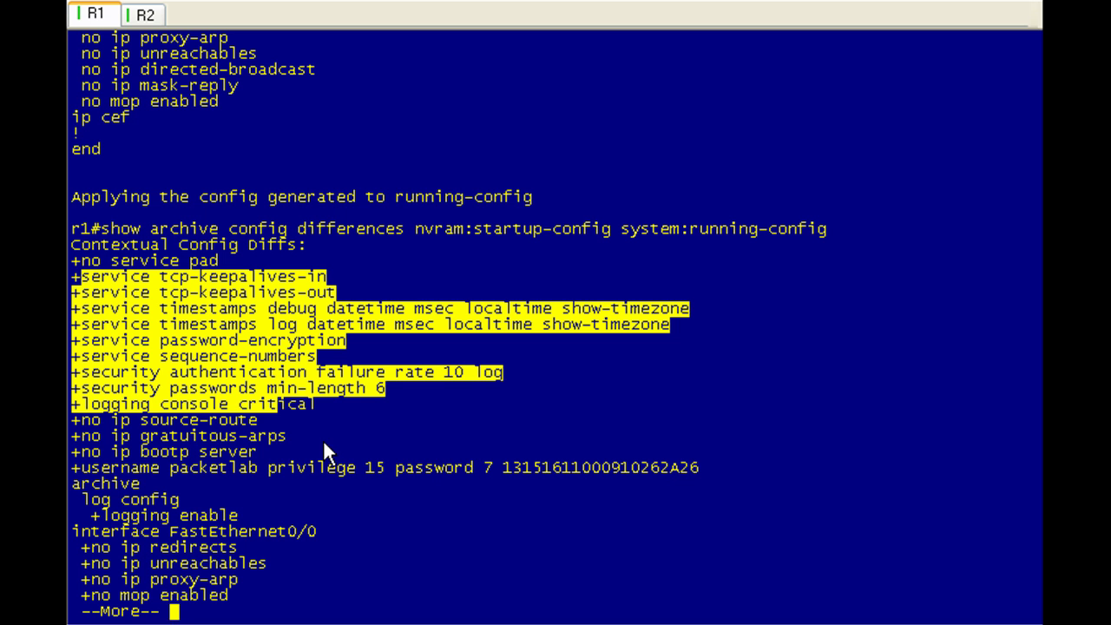
key("space")
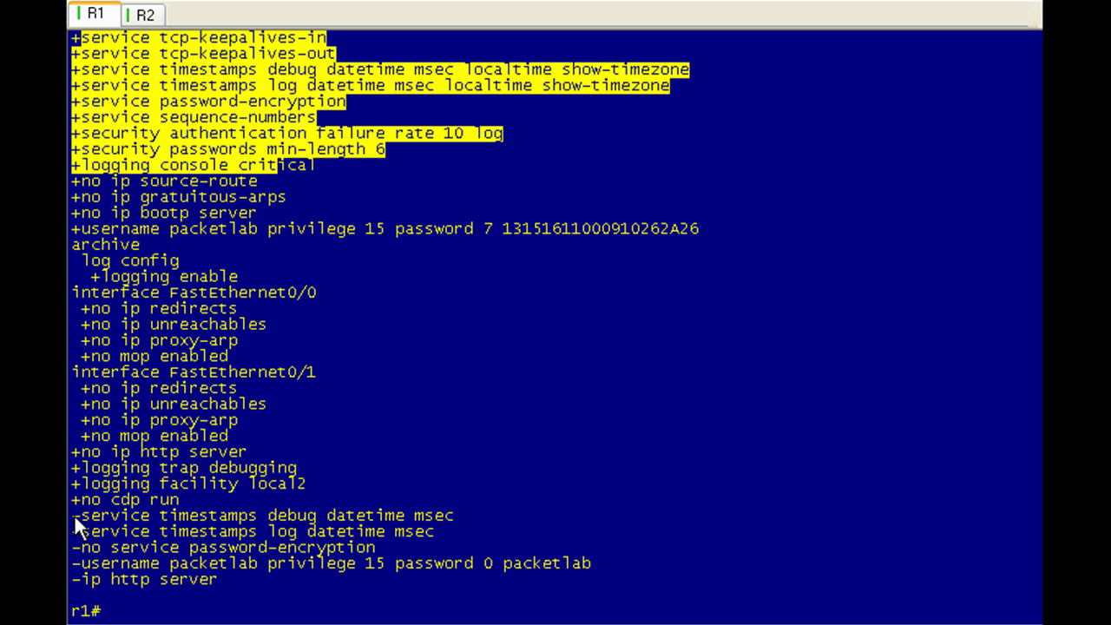
left_click_drag(75, 517, 327, 607)
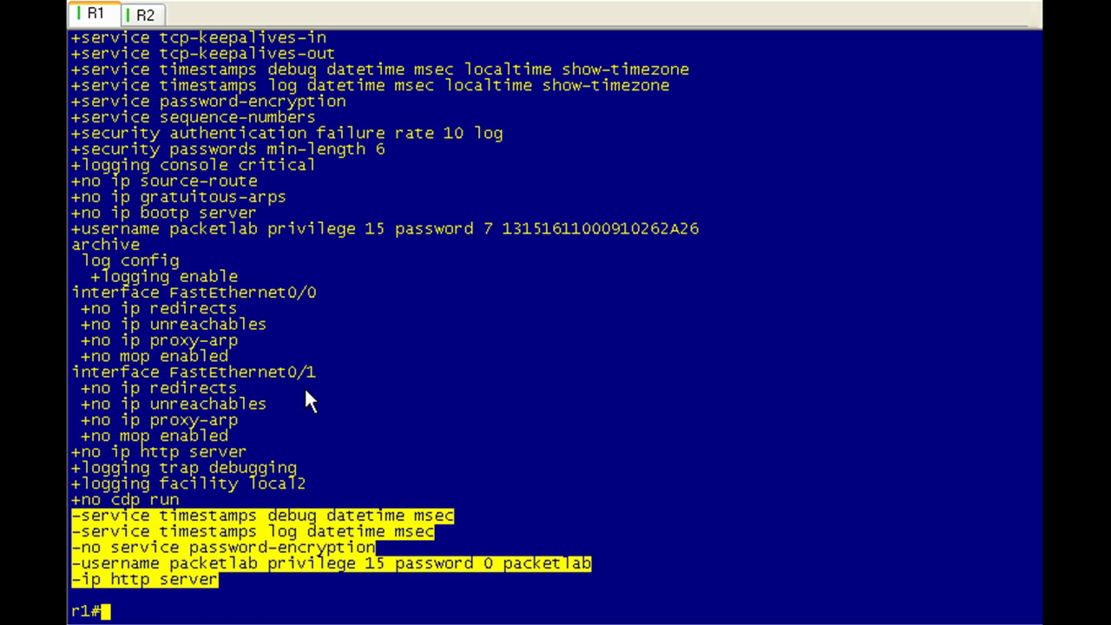
scroll(305, 391, "up", 6)
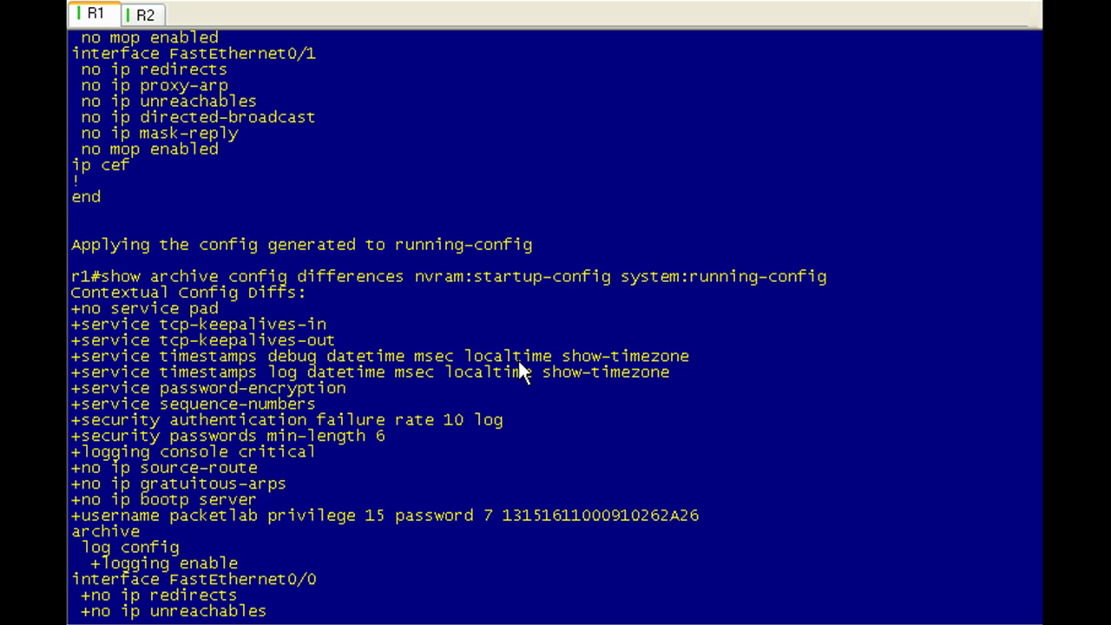
scroll(533, 401, "down", 6)
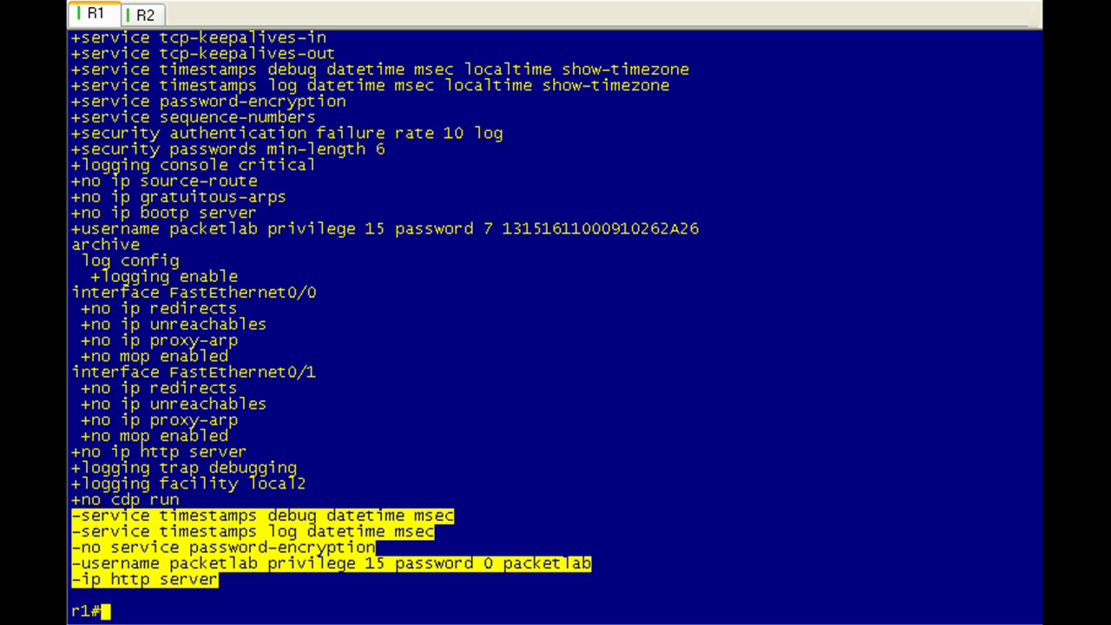
Enter configure replace and list its available source locations with ?
type("cofn")
key("BackSpace")
key("BackSpace")
type("nfi")
key("Tab")
type("rep")
key("Tab")
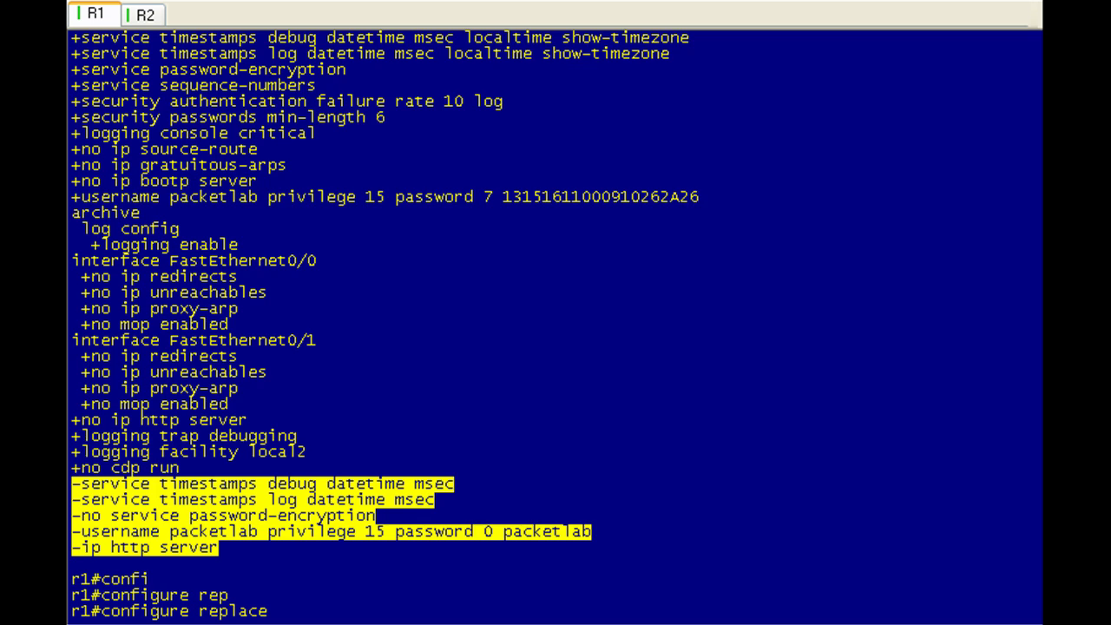
type("?")
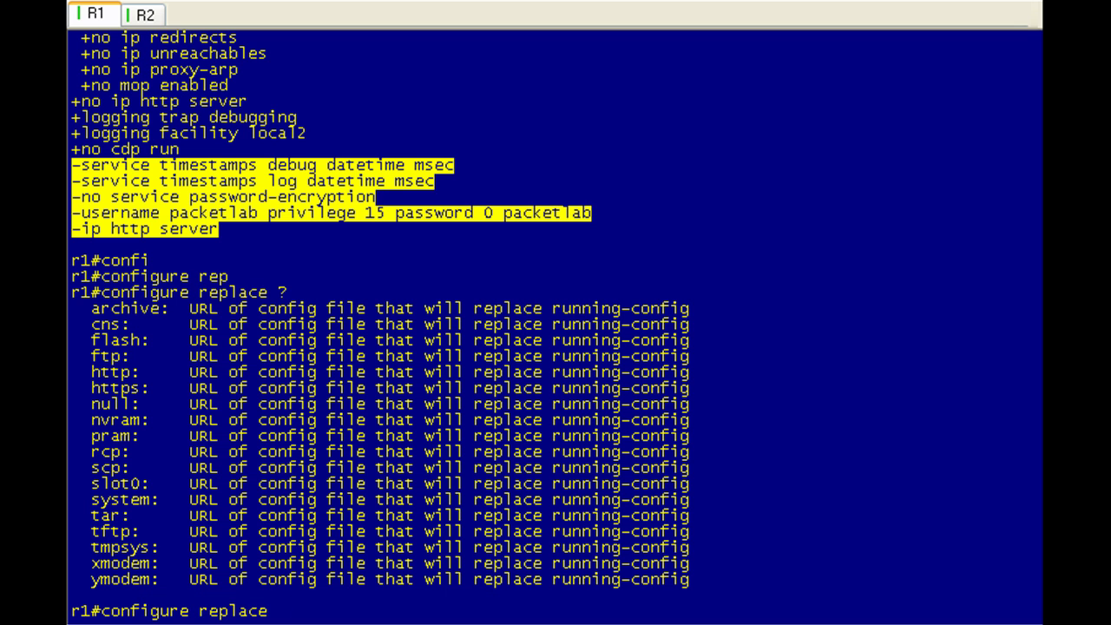
Choose nvram:startup-config and list the force, ignorecase, list and time options
type("nv")
key("Tab")
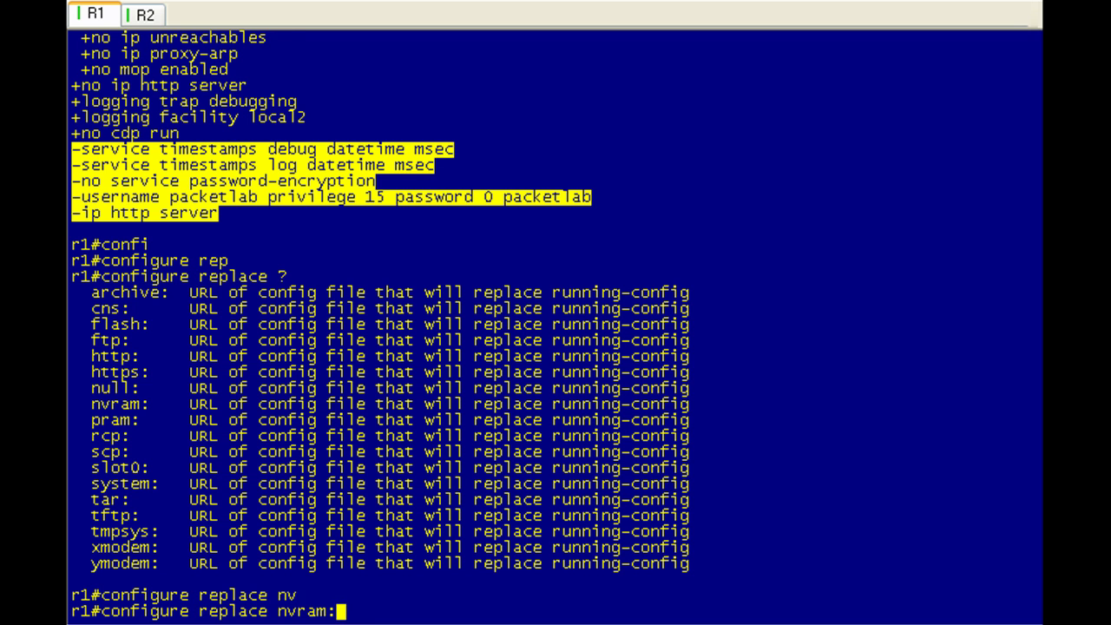
type("?")
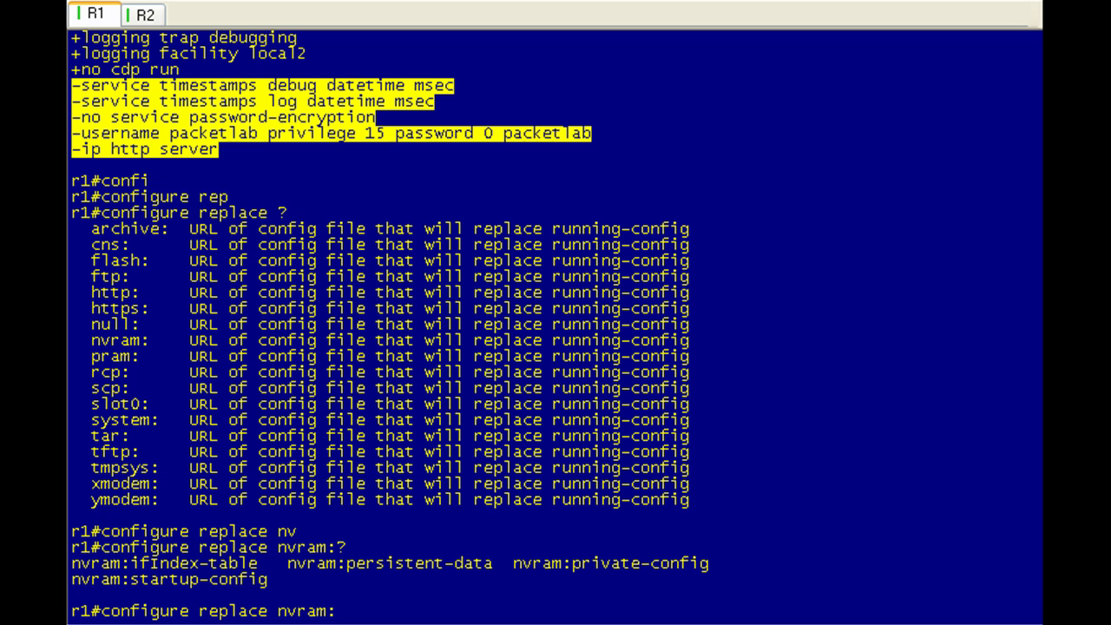
type("s")
key("Tab")
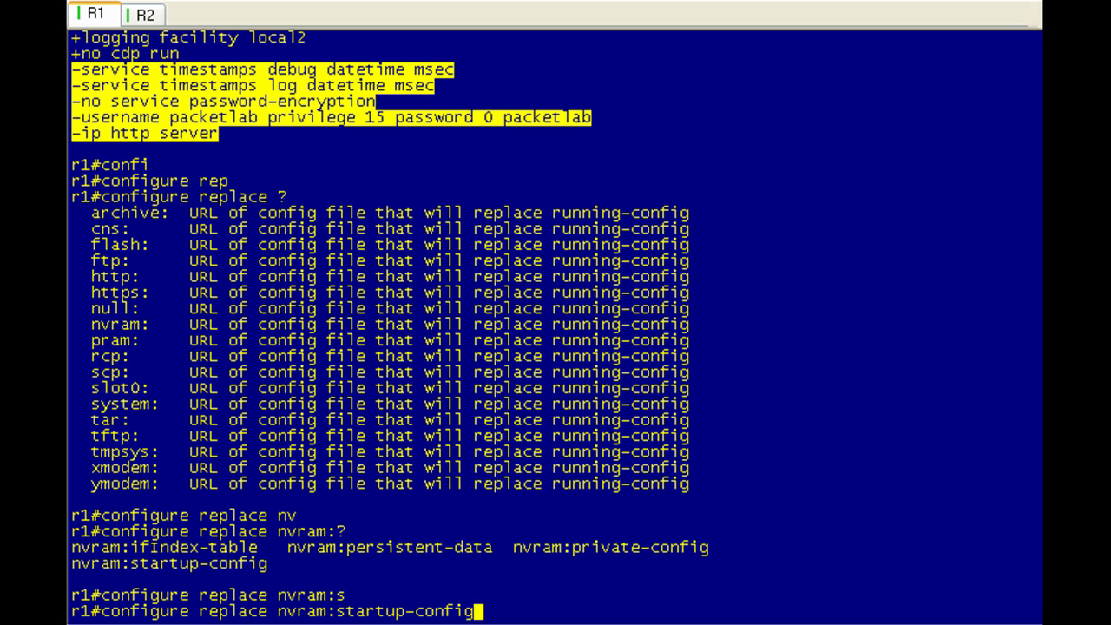
type("?")
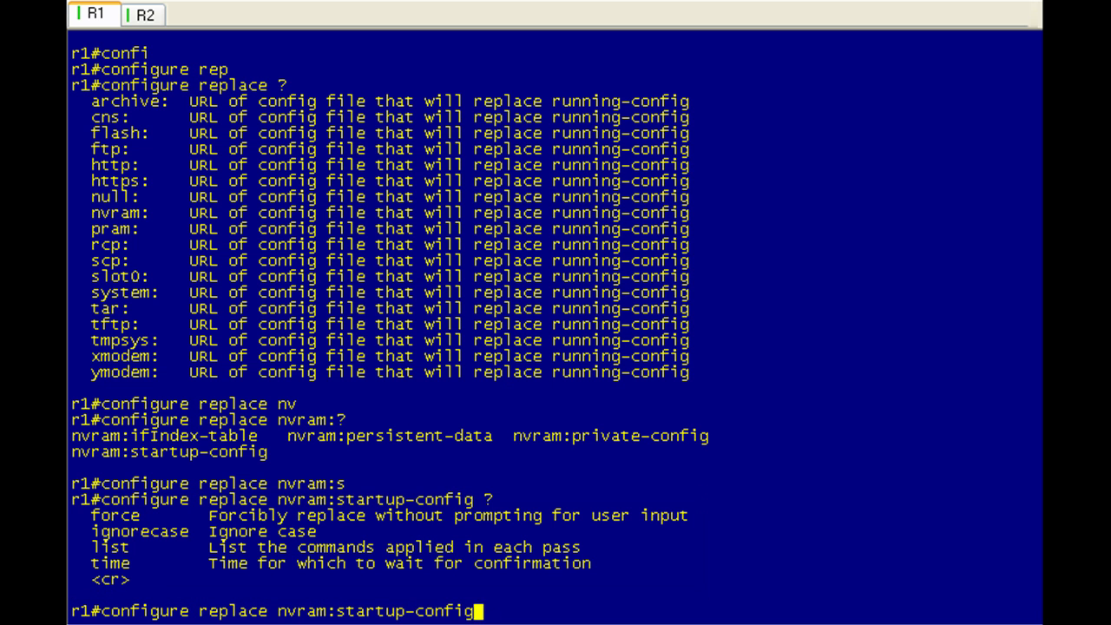
Run configure replace nvram:startup-config and highlight the additions/deletions and file-complete warnings
key("Return")
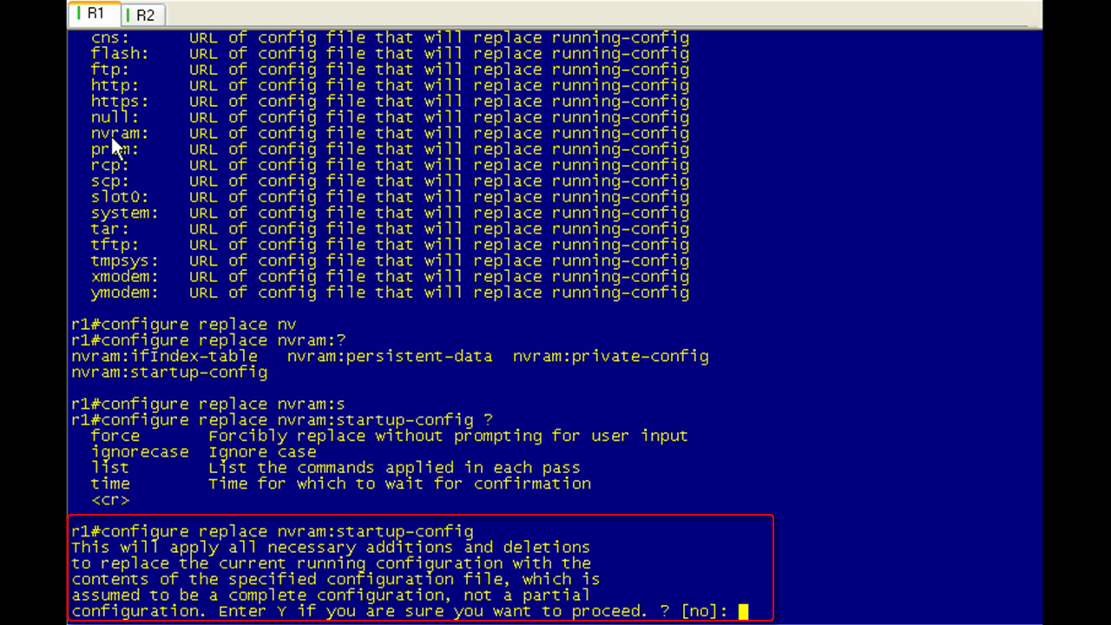
left_click_drag(76, 547, 403, 573)
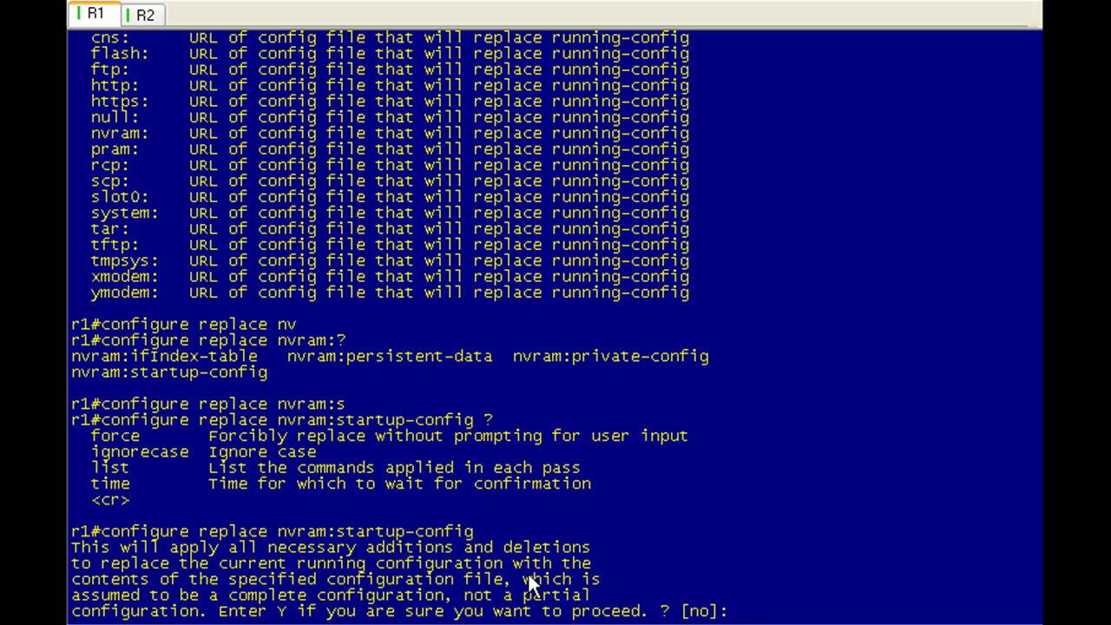
left_click_drag(531, 579, 444, 597)
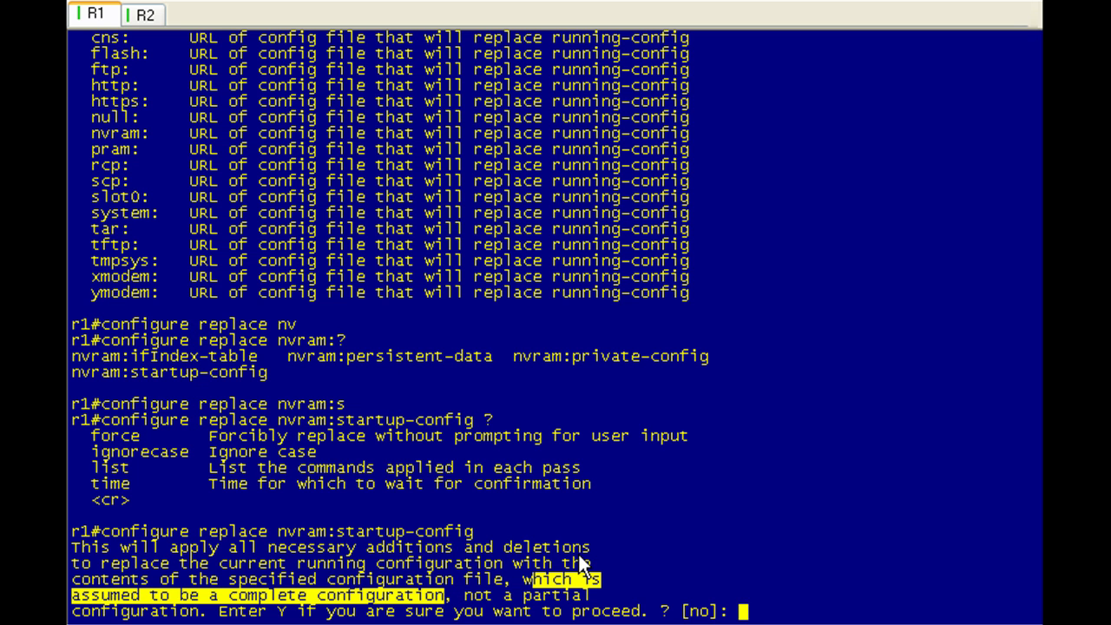
left_click(691, 538)
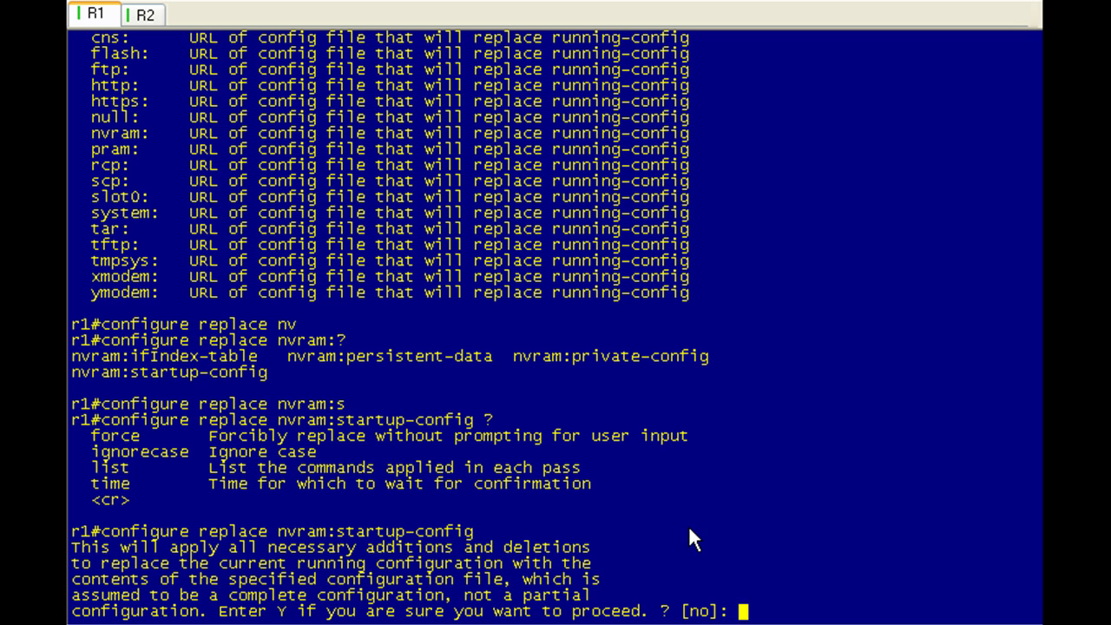
Confirm with y, then highlight the Rollback Done result and the configuration-not-locked message
type("y")
key("Return")
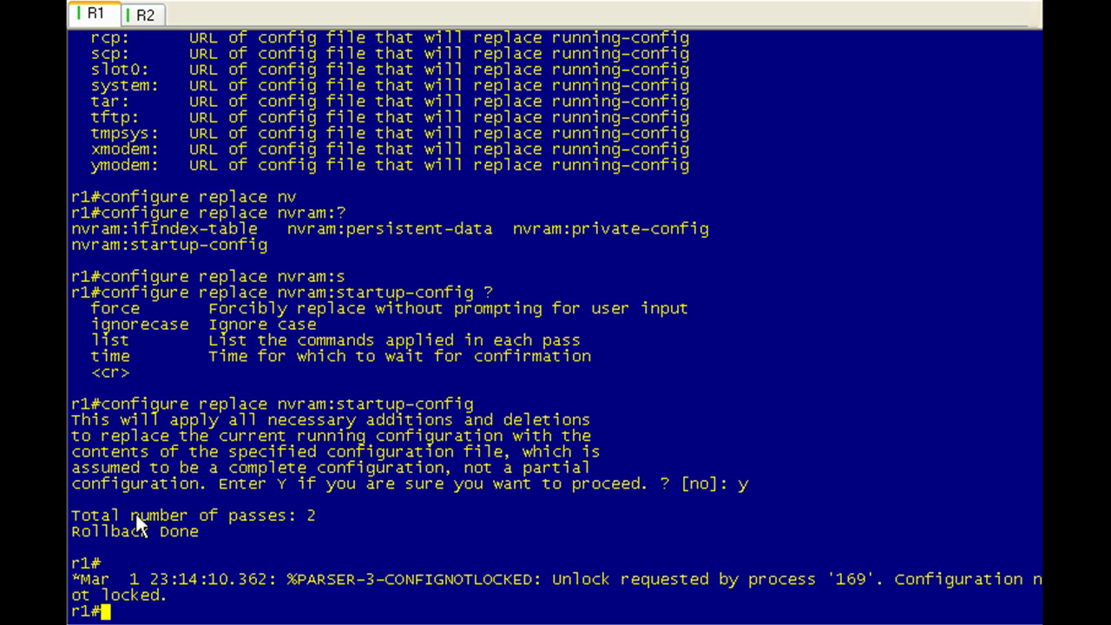
left_click_drag(79, 536, 152, 535)
left_click(149, 586)
left_click_drag(75, 578, 172, 598)
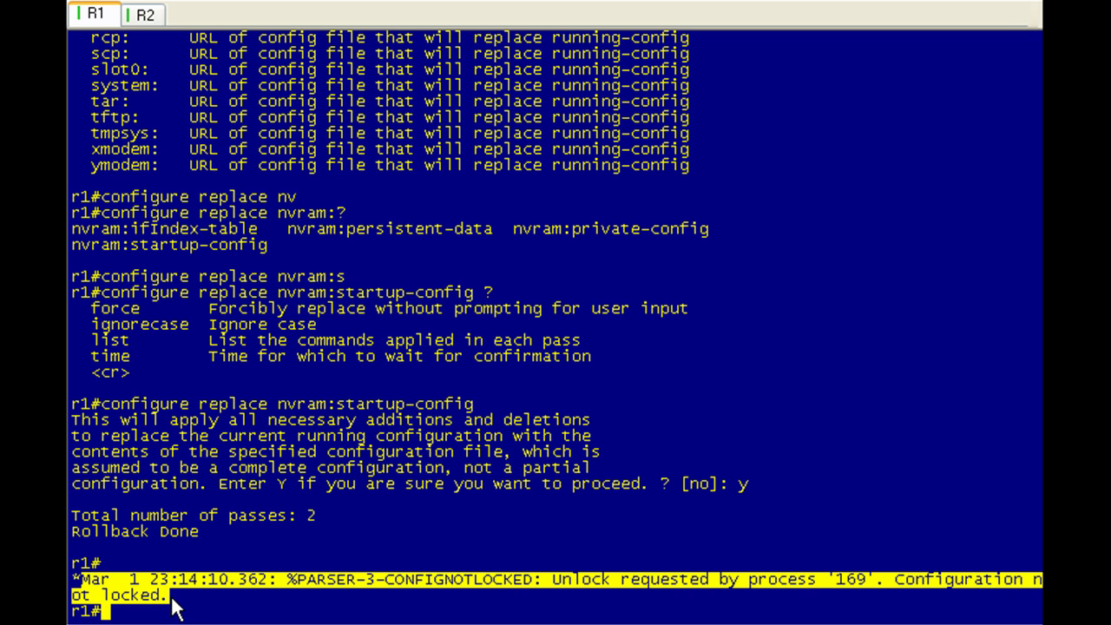
left_click(524, 539)
Show R1's log with sh log and highlight the AutoSecure-modified and configuration-lock messages
type("sh log")
key("Return")
key("space")
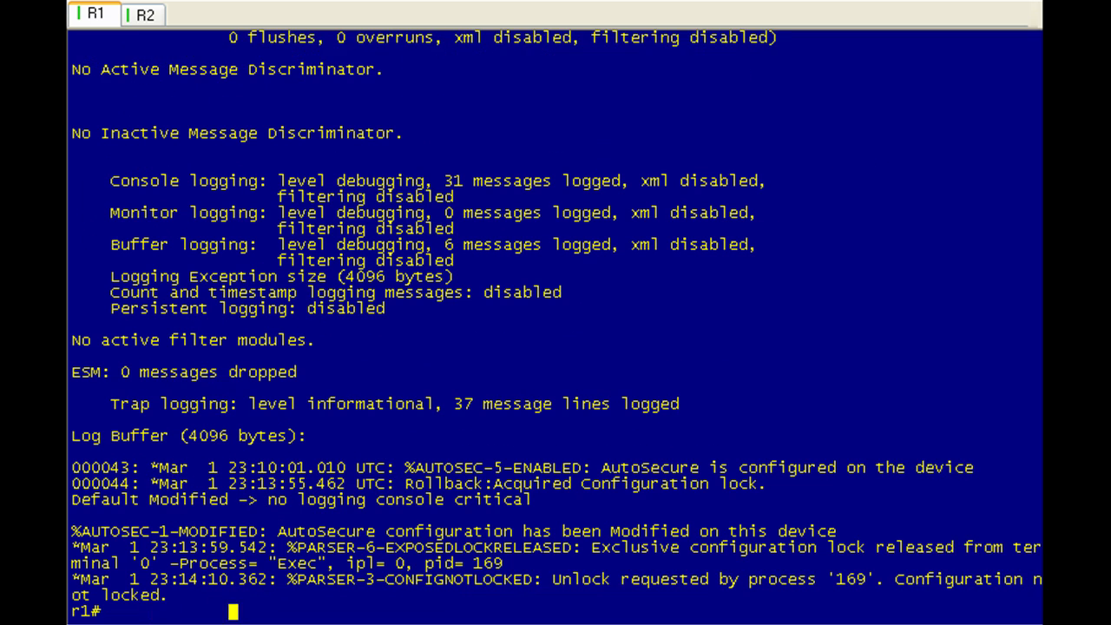
key("Return")
key("Return")
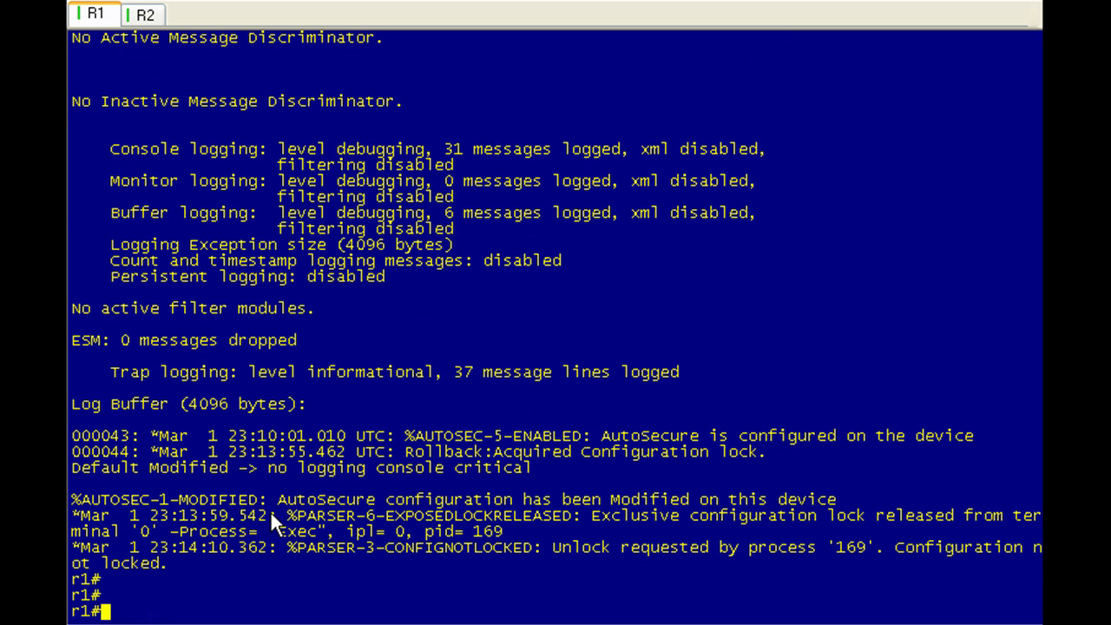
left_click_drag(279, 501, 827, 499)
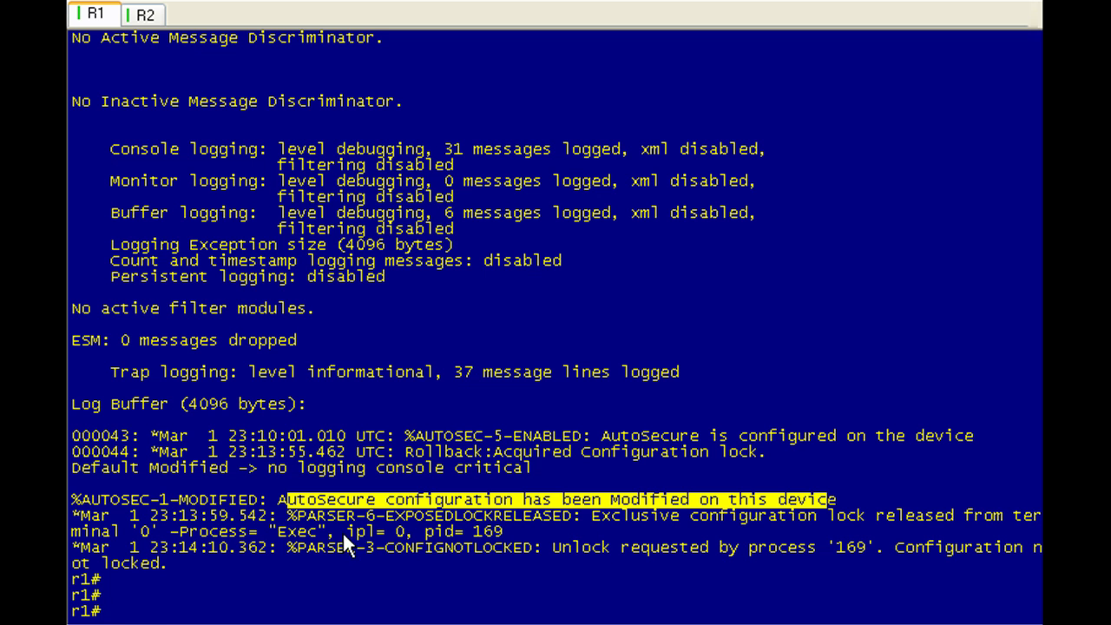
left_click_drag(326, 518, 550, 562)
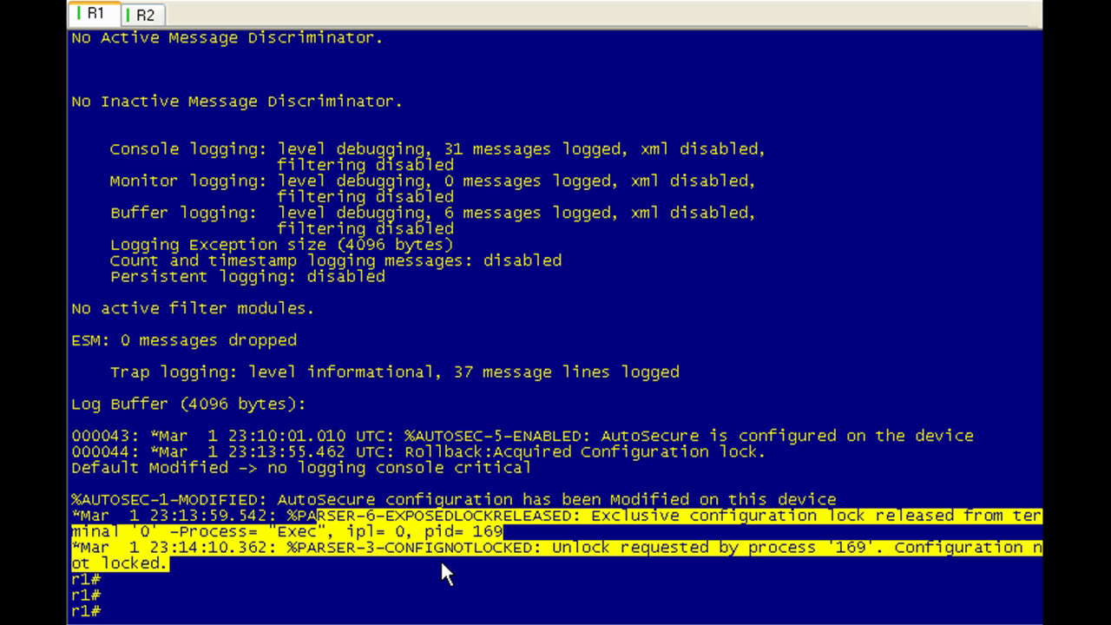
Rerun the startup-versus-running archive differences and highlight the 'no changes found' result
key("Up")
key("Up")
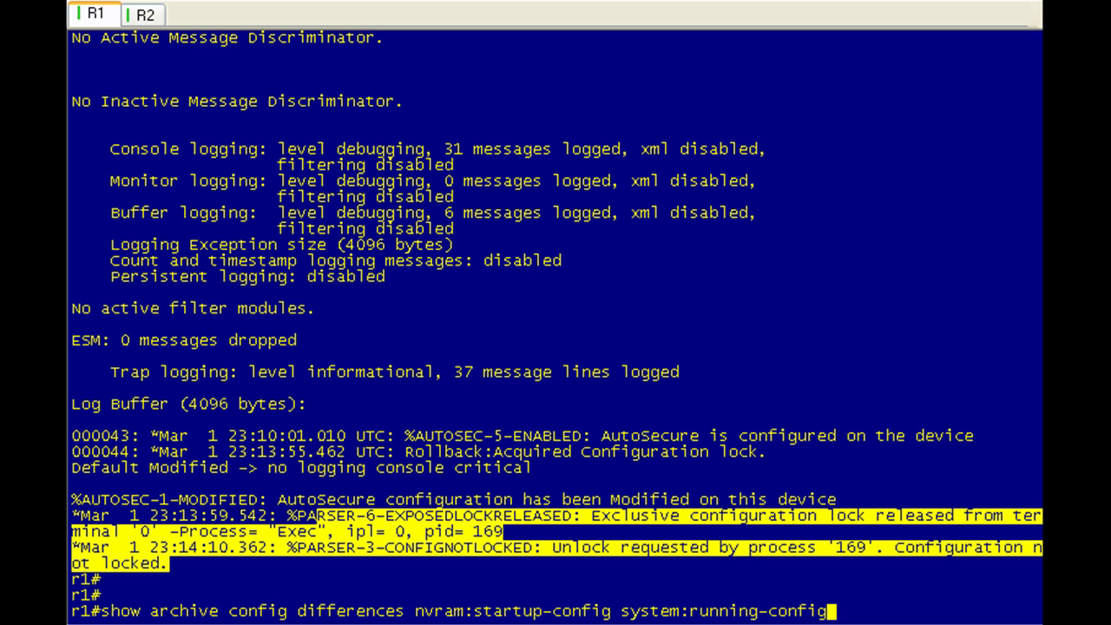
key("Return")
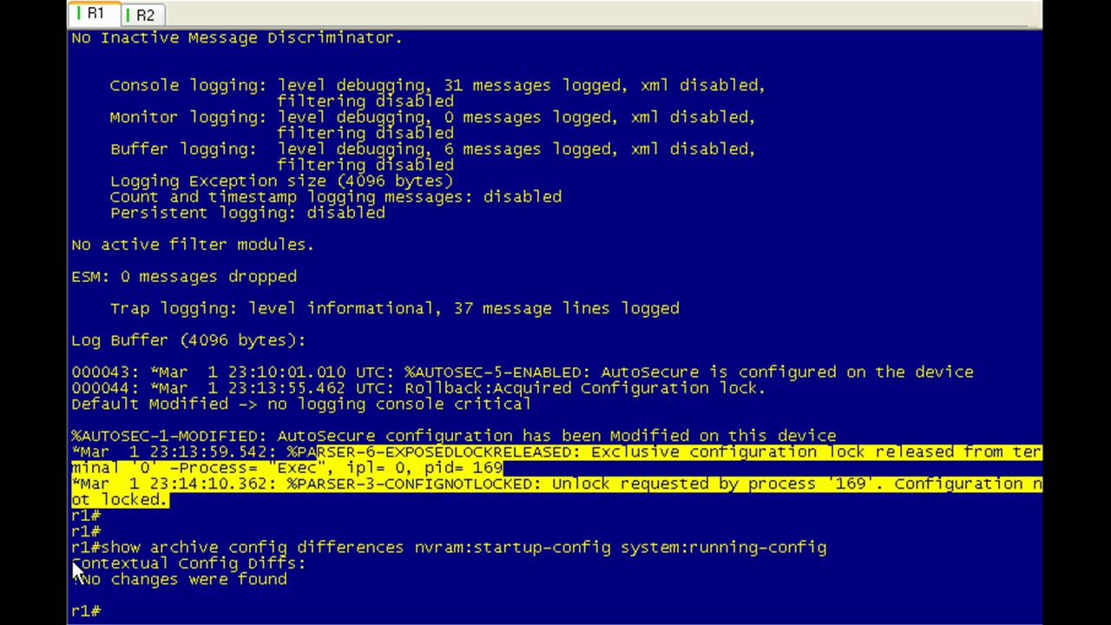
left_click_drag(77, 561, 290, 587)
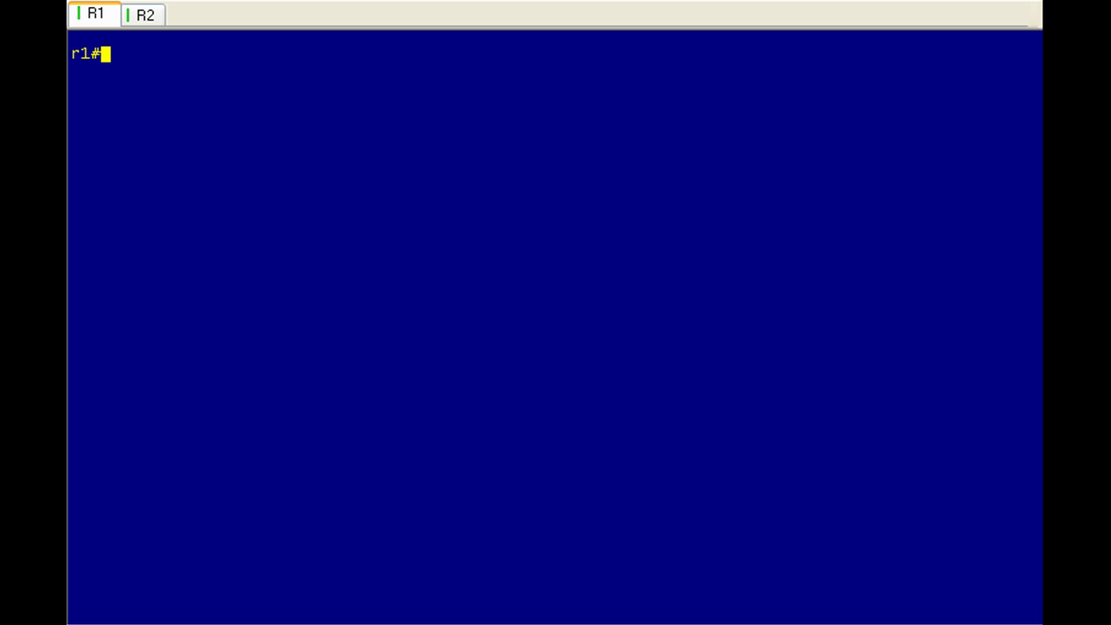
Filter startup-config for domain lines with sh start | i domain
type("sh ru")
key("BackSpace")
key("BackSpace")
type("staru")
key("BackSpace")
type("t | i domain")
key("Return")
Filter running-config for domain lines with sh run | i domain, then rerun the archive differences comparison
key("Up")
key("Left")
key("Left")
key("Left")
key("Left")
key("Left")
key("Left")
key("Left")
key("Left")
key("Left")
key("Left")
key("Left")
key("BackSpace")
key("BackSpace")
key("BackSpace")
key("BackSpace")
key("BackSpace")
type("t")
key("BackSpace")
type("run")
key("Return")
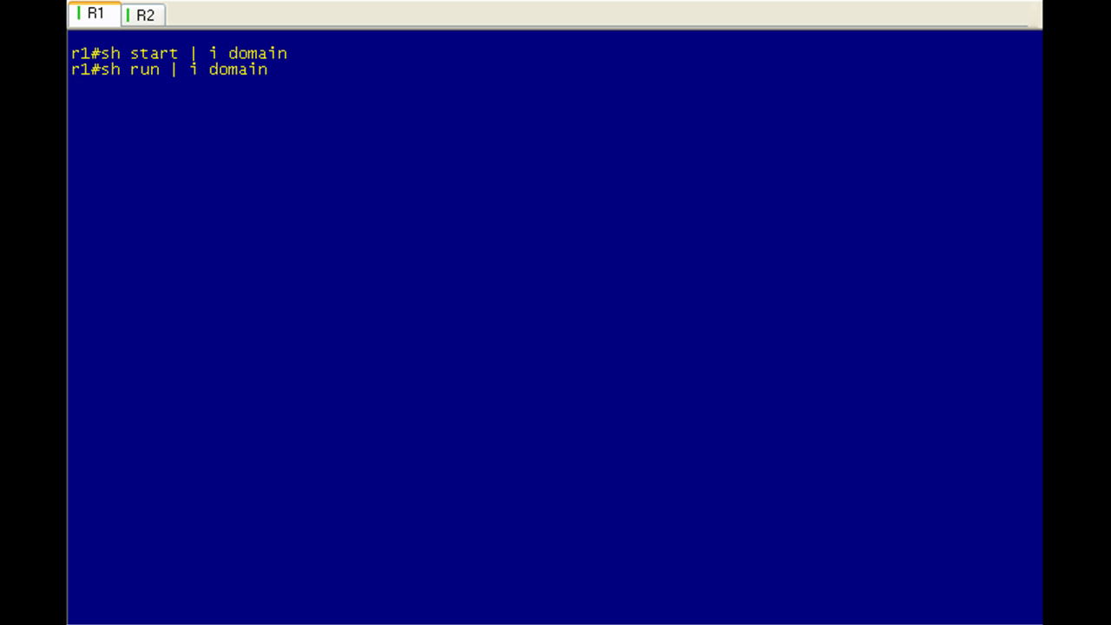
key("Up")
key("Up")
key("Up")
key("Up")
key("Return")
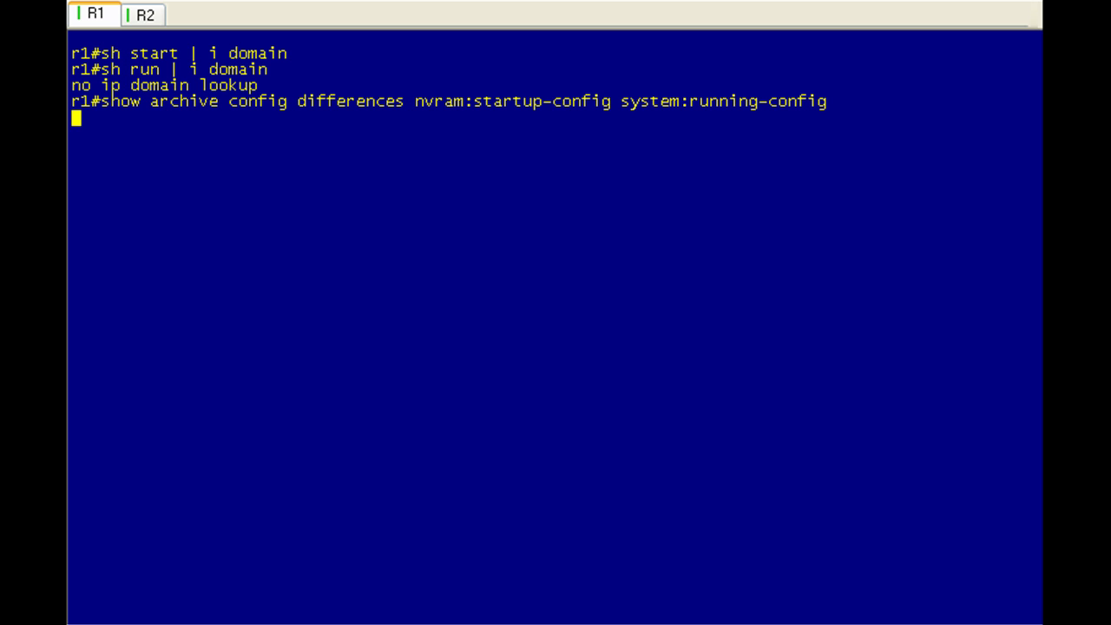